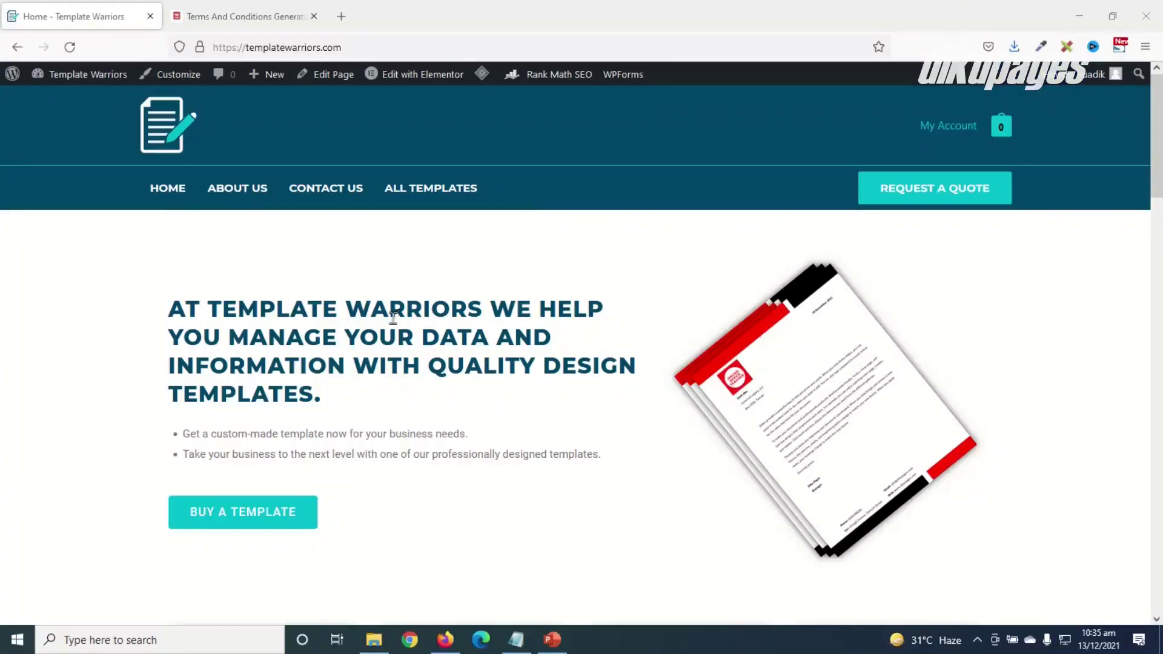
Step: Switch to the Terms and Conditions Generator tab, skim its sample preview, and return to the empty form
left_click(280, 289)
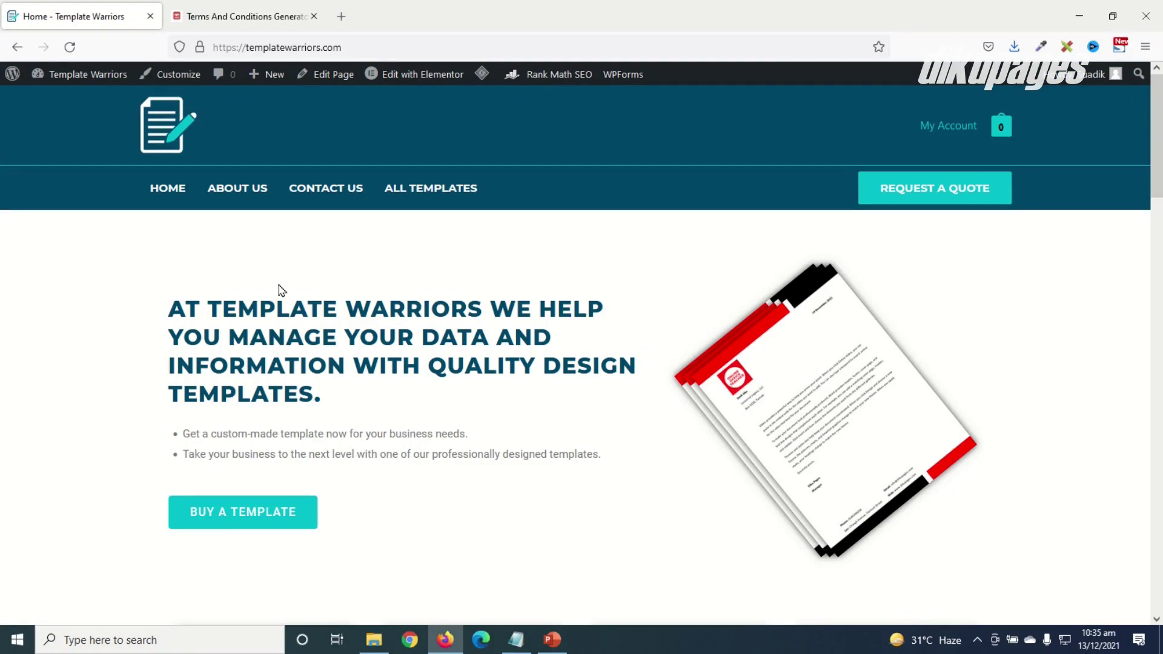
left_click(217, 23)
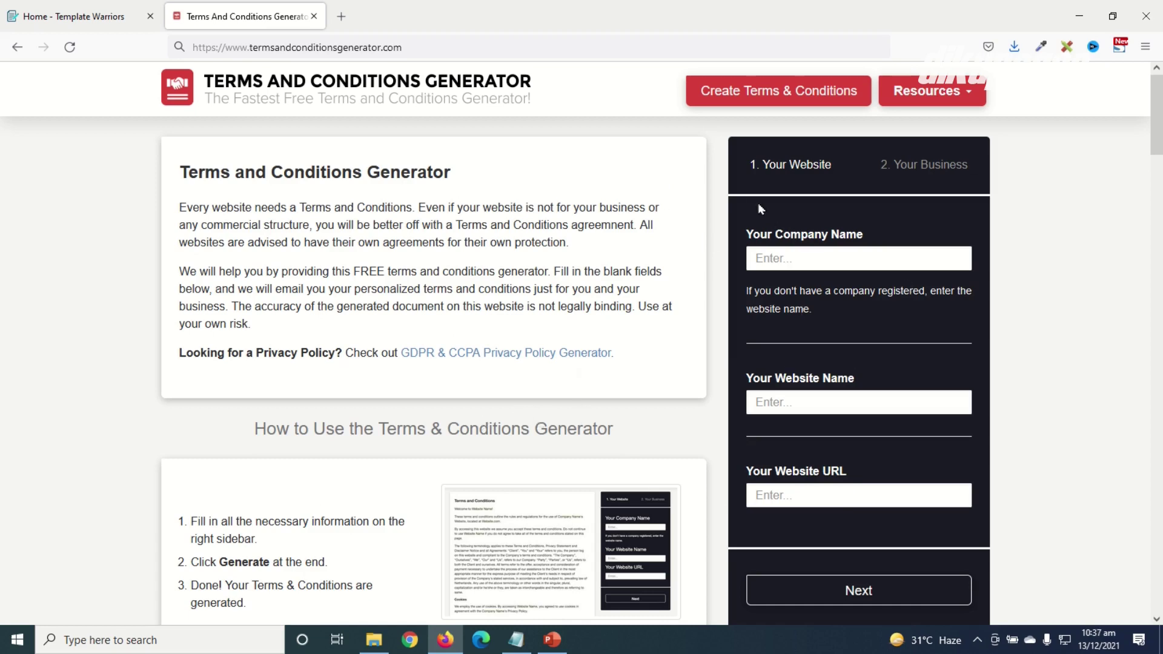
scroll(582, 297, "down", 7)
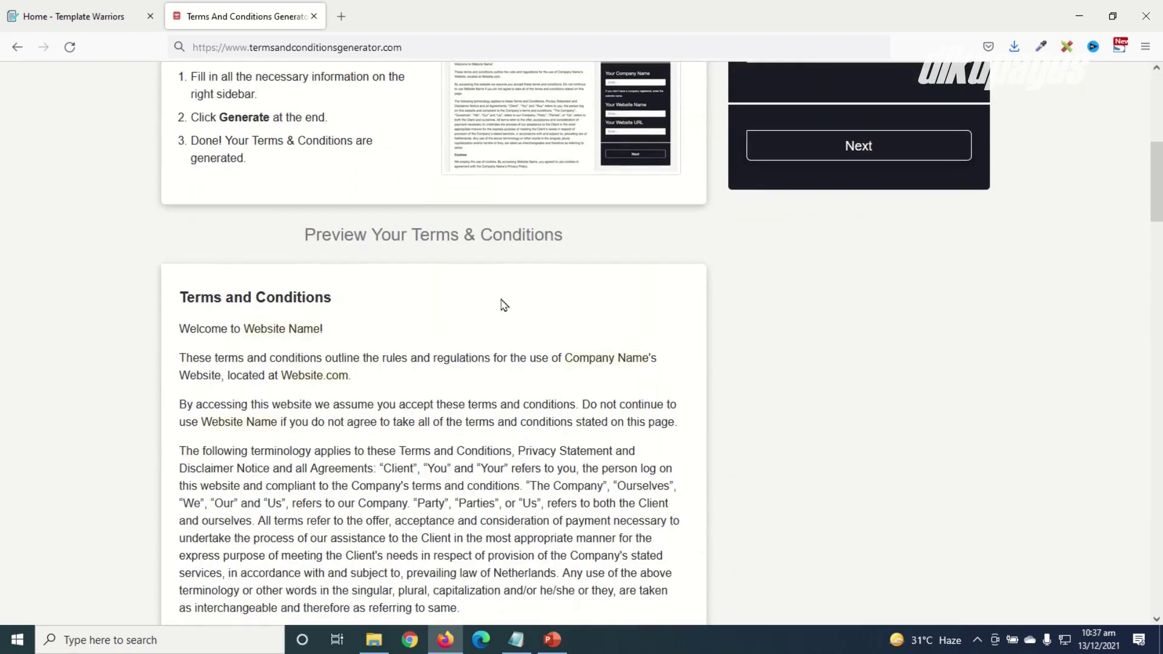
scroll(458, 341, "down", 3)
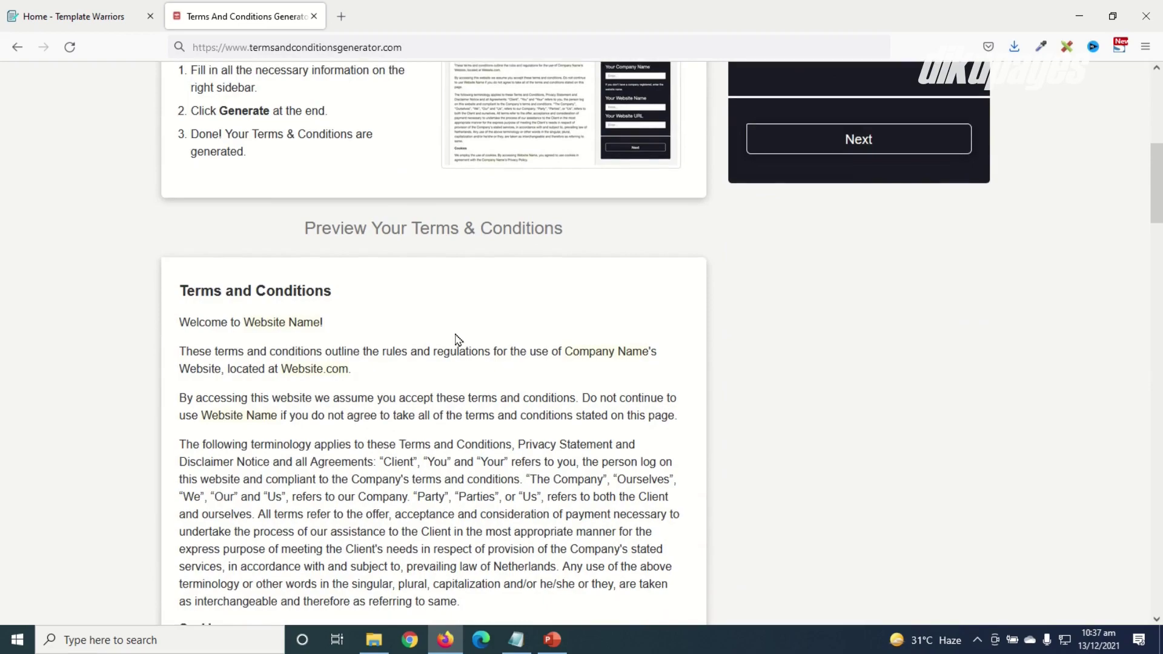
scroll(324, 268, "down", 18)
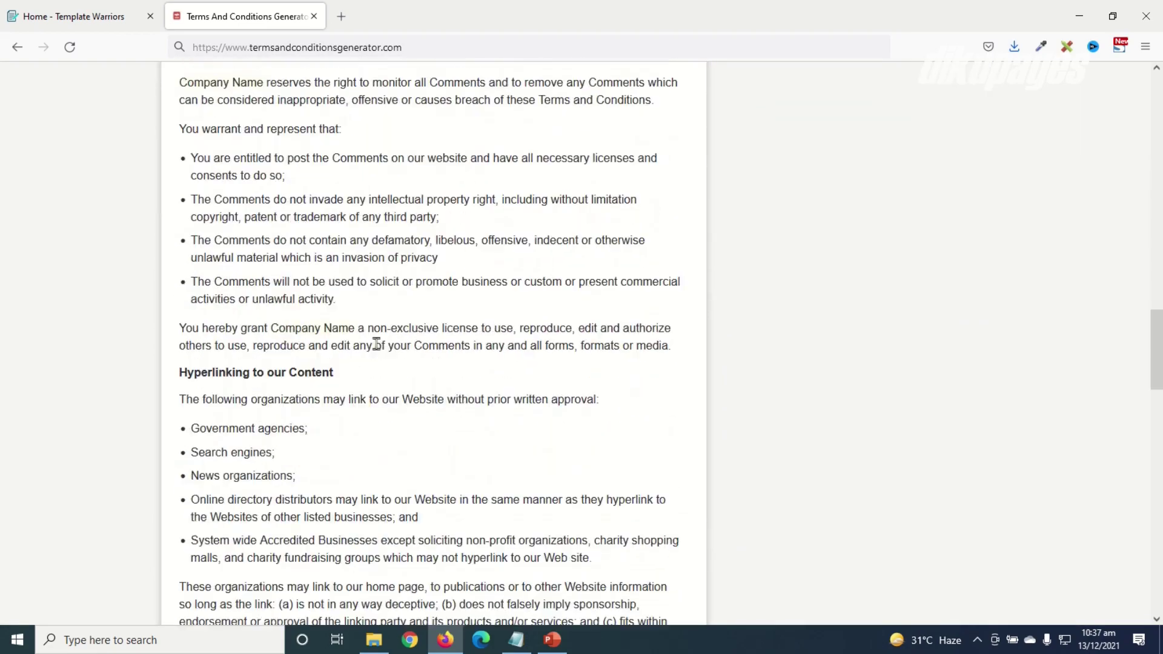
scroll(382, 357, "down", 12)
key("Home")
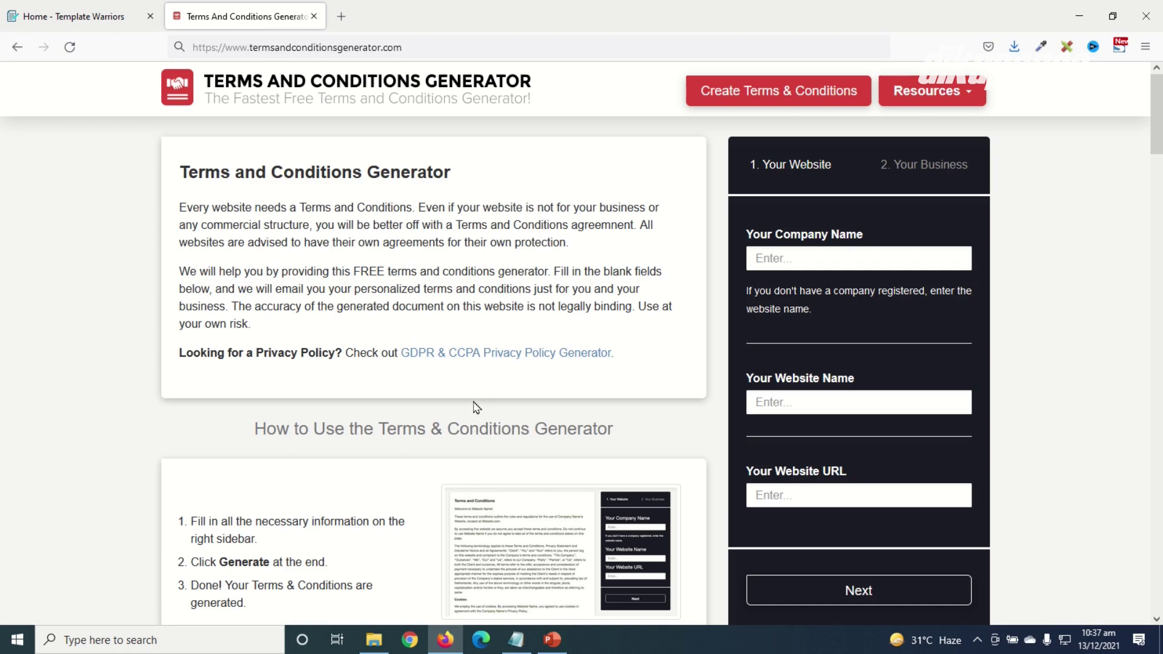
left_click(790, 259)
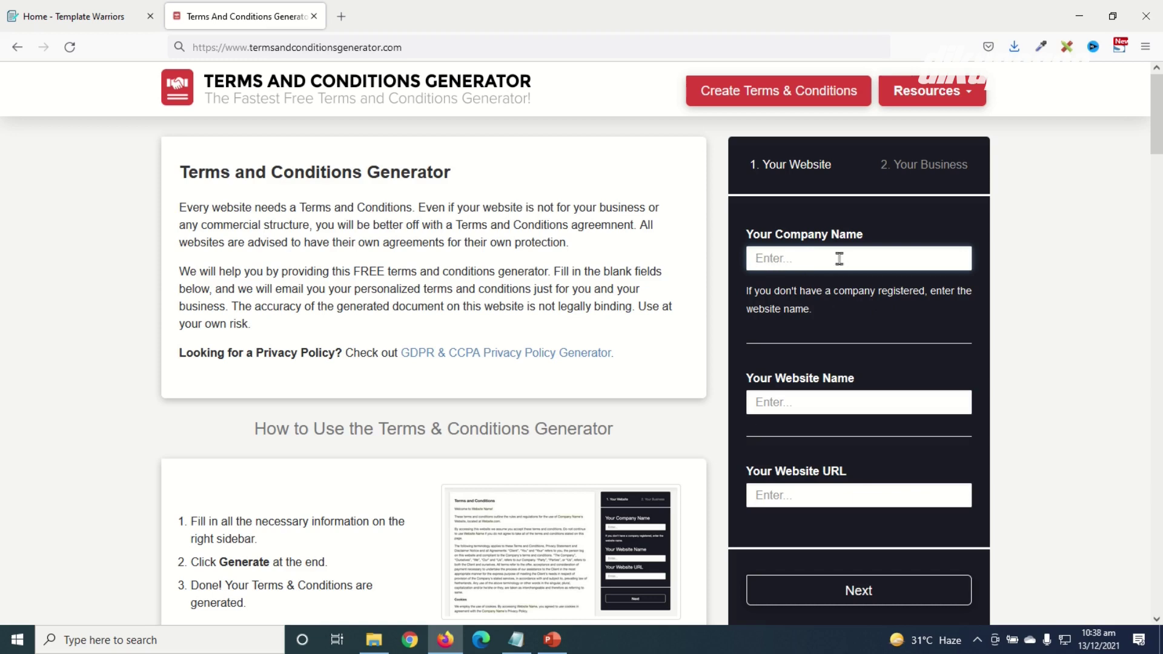
type("Dikupages, Inc.")
left_click(815, 405)
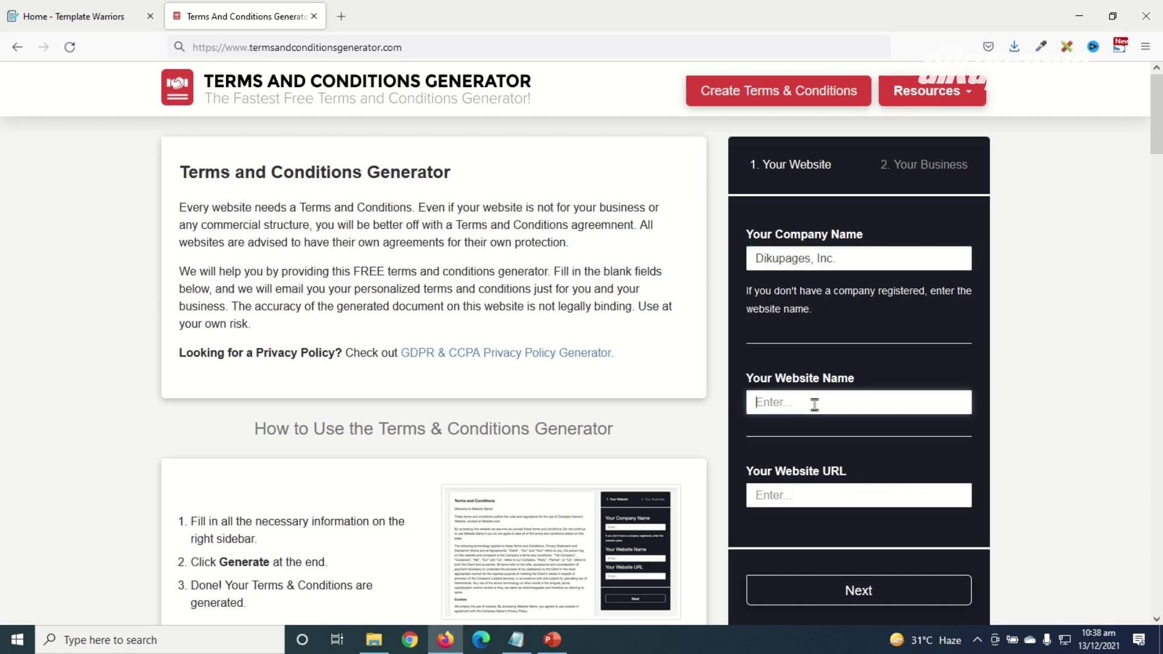
type("Template Warriors")
left_click(827, 494)
type("www.templatewarriors.com")
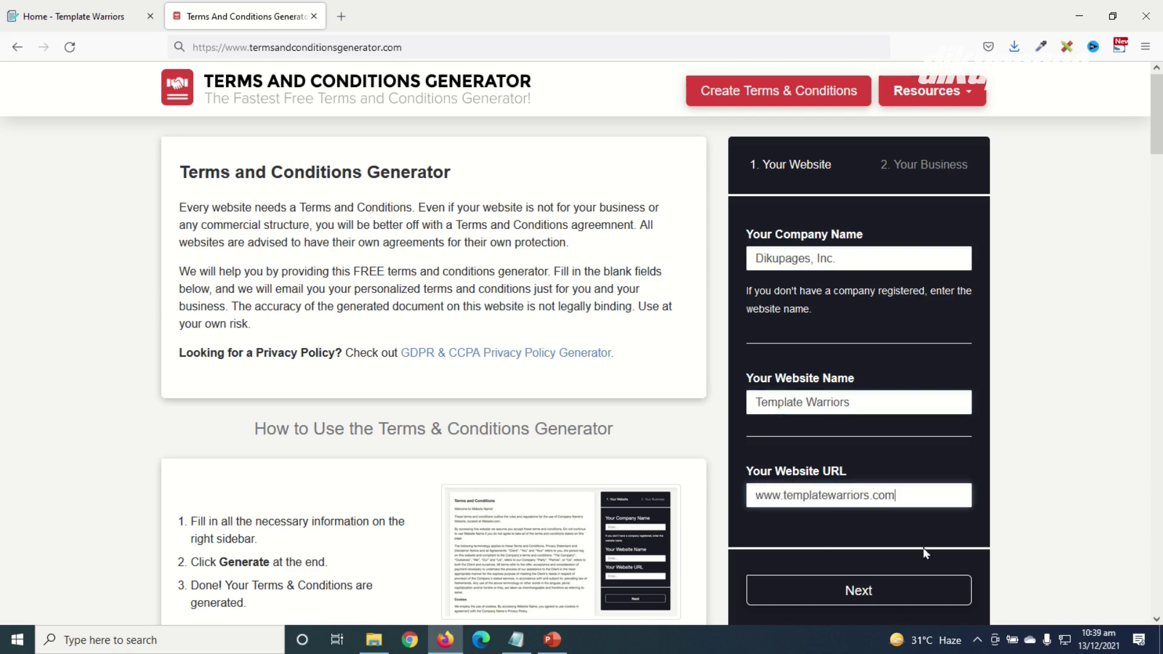
left_click(858, 594)
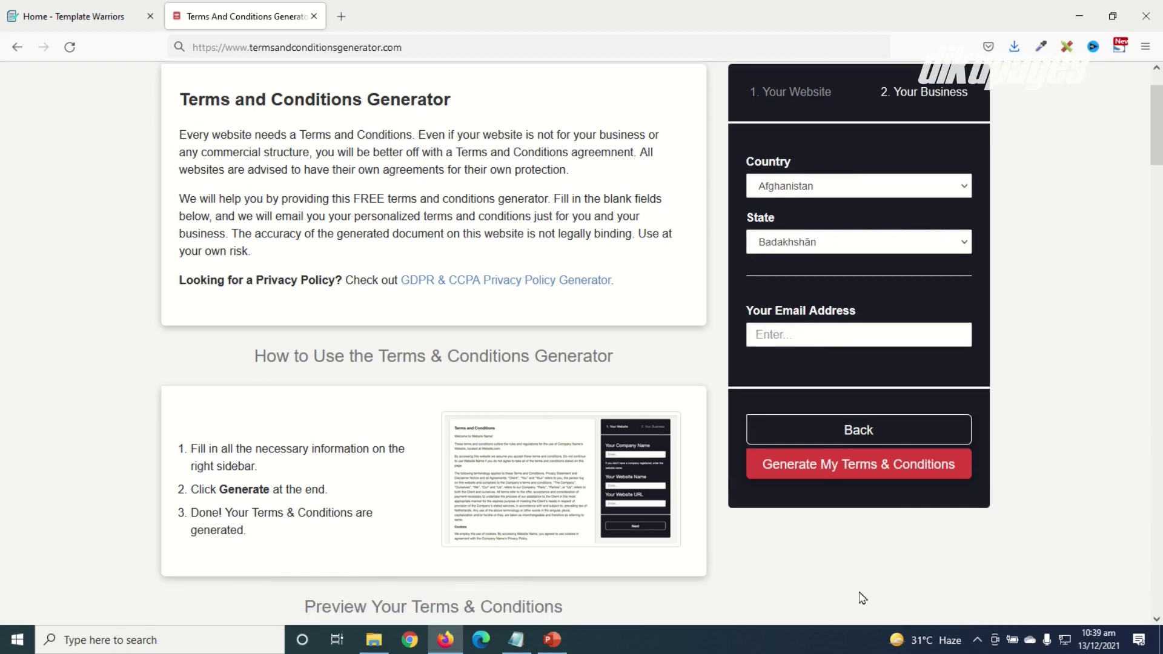
Step: Set the country to Ghana, fill in the saved contact email, and generate the terms
scroll(854, 252, "up", 1)
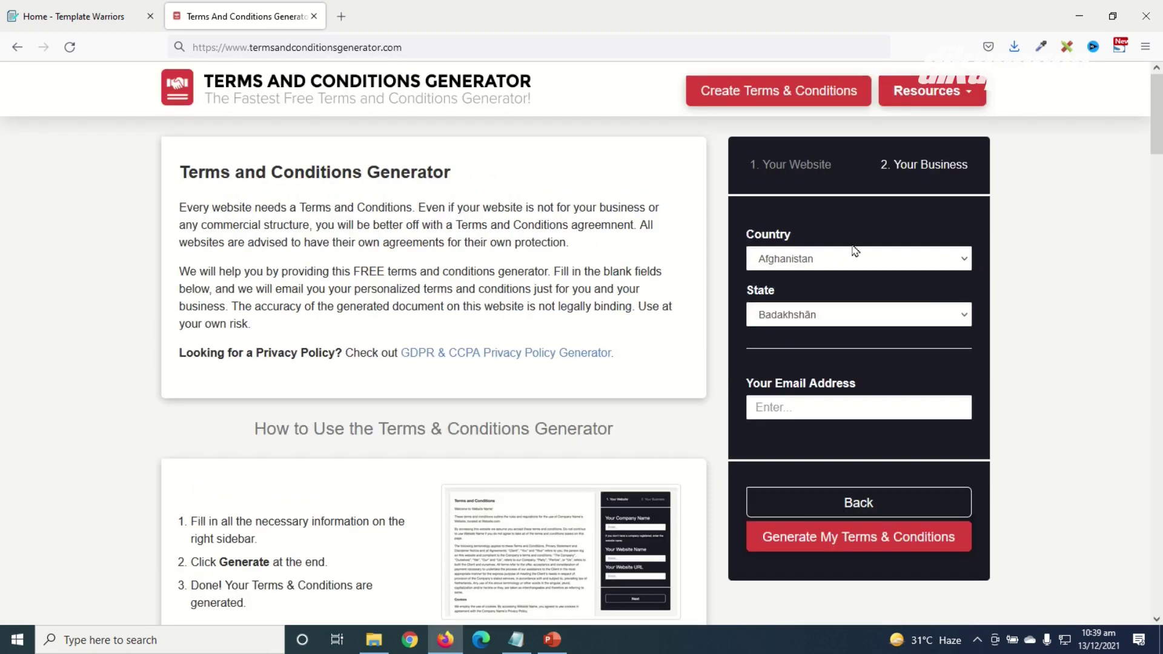
left_click(789, 263)
type("gh")
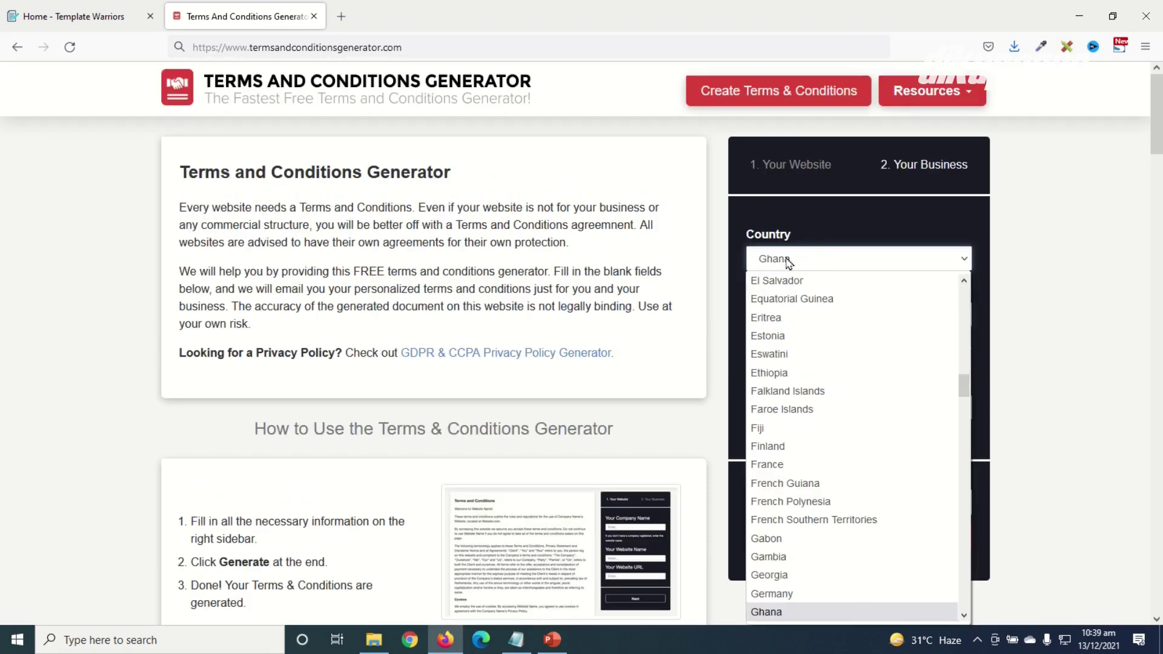
left_click(830, 265)
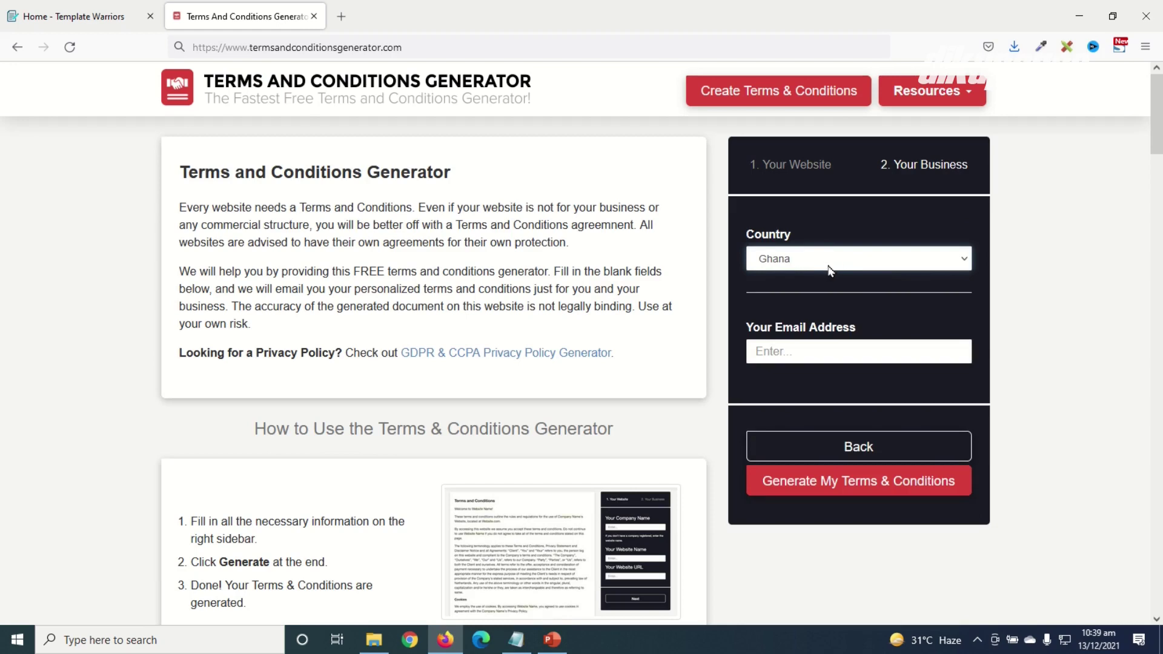
left_click(789, 352)
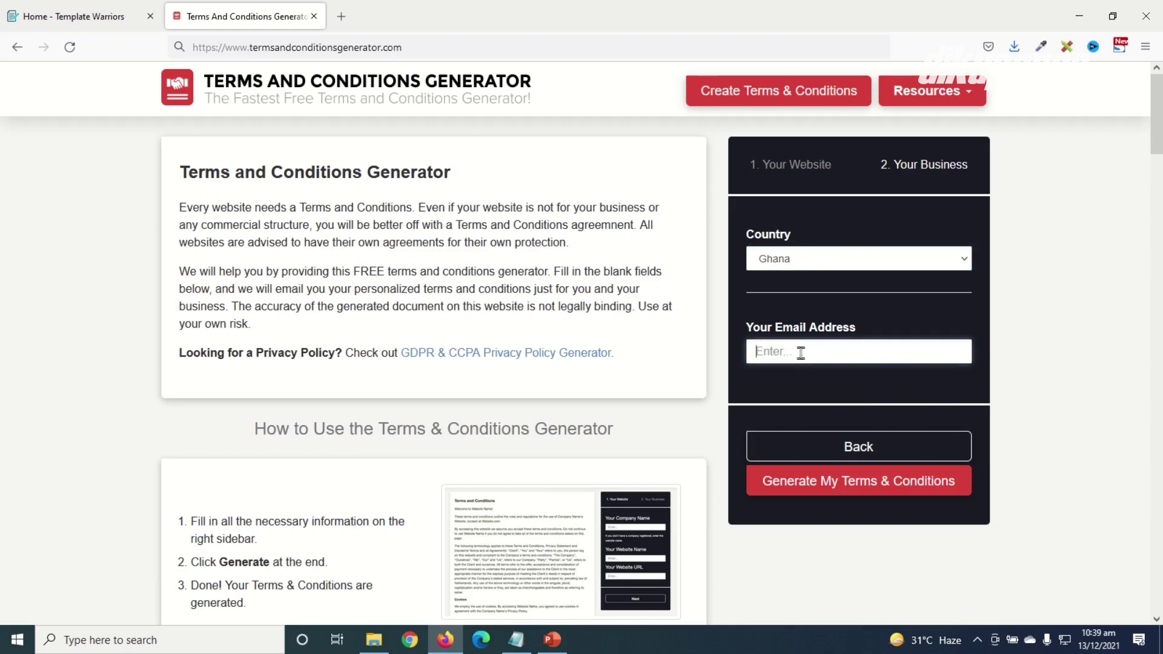
left_click(795, 383)
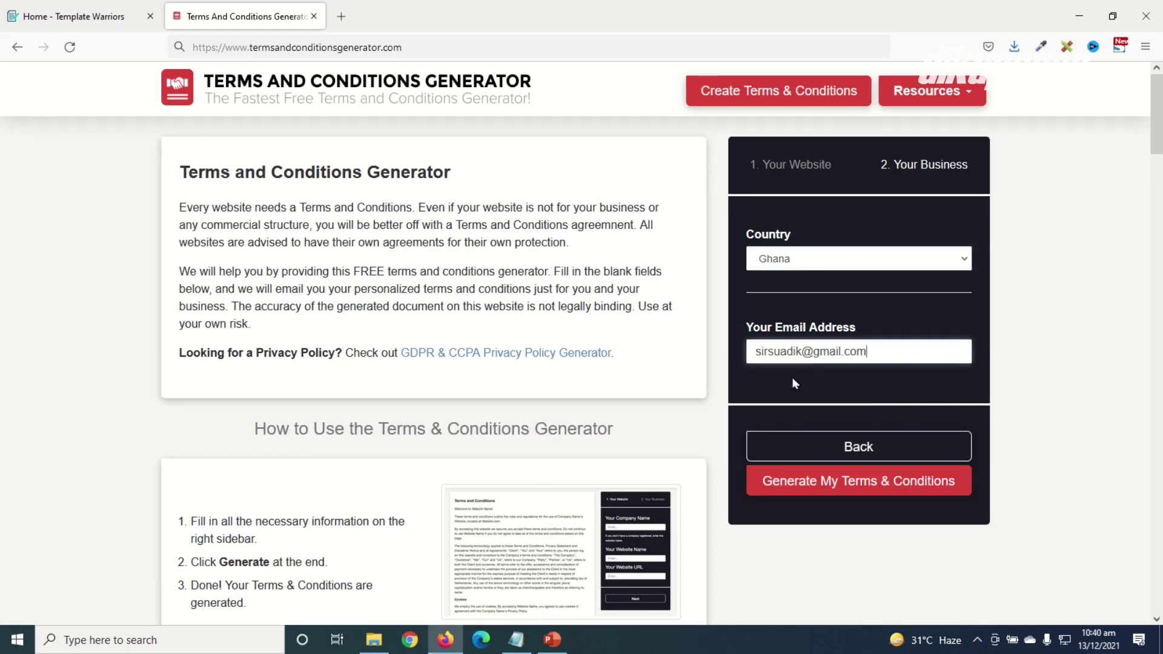
left_click(835, 485)
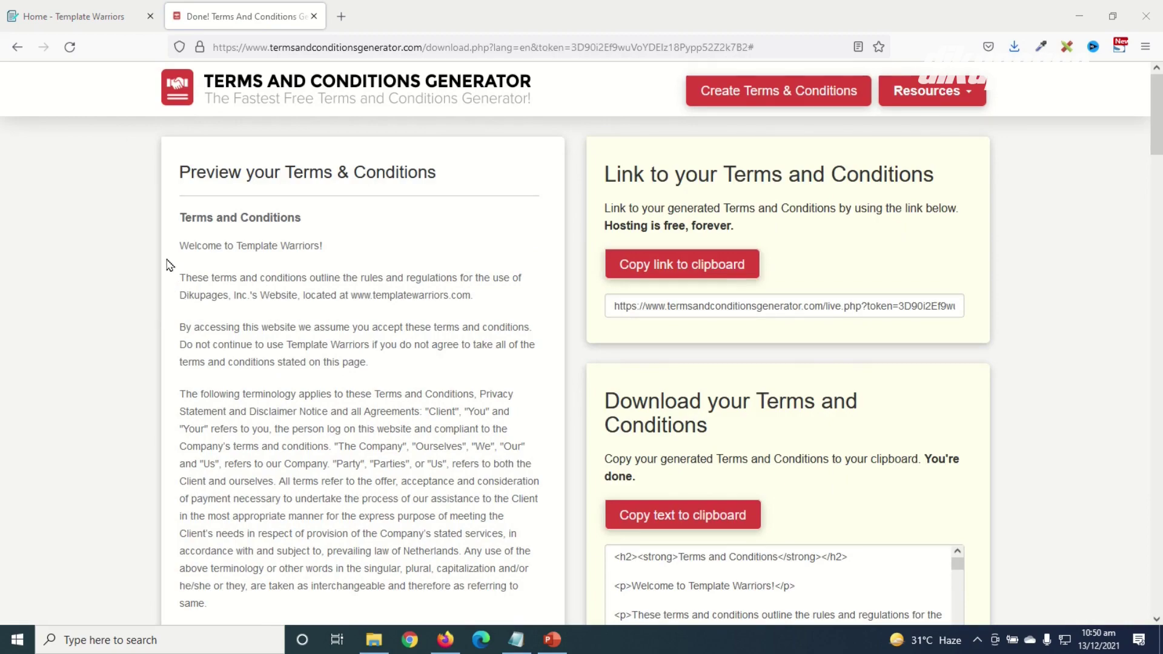
Step: Scroll through the generated Template Warriors terms preview
scroll(180, 242, "down", 7)
scroll(230, 283, "down", 20)
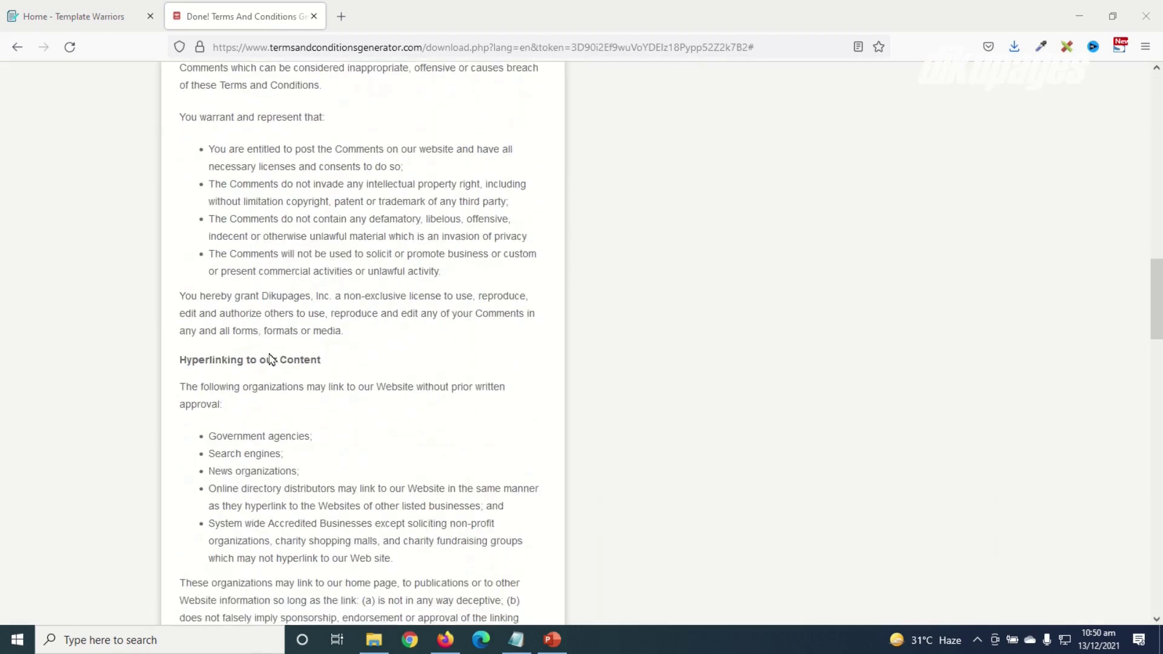
scroll(297, 385, "down", 12)
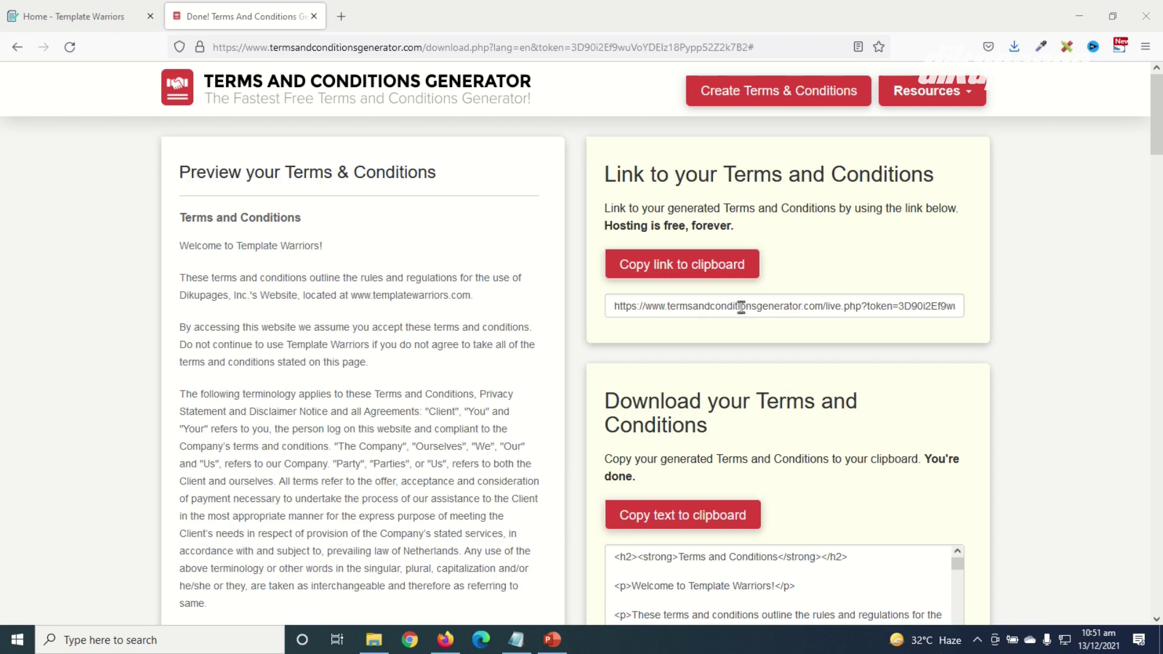
scroll(738, 328, "down", 3)
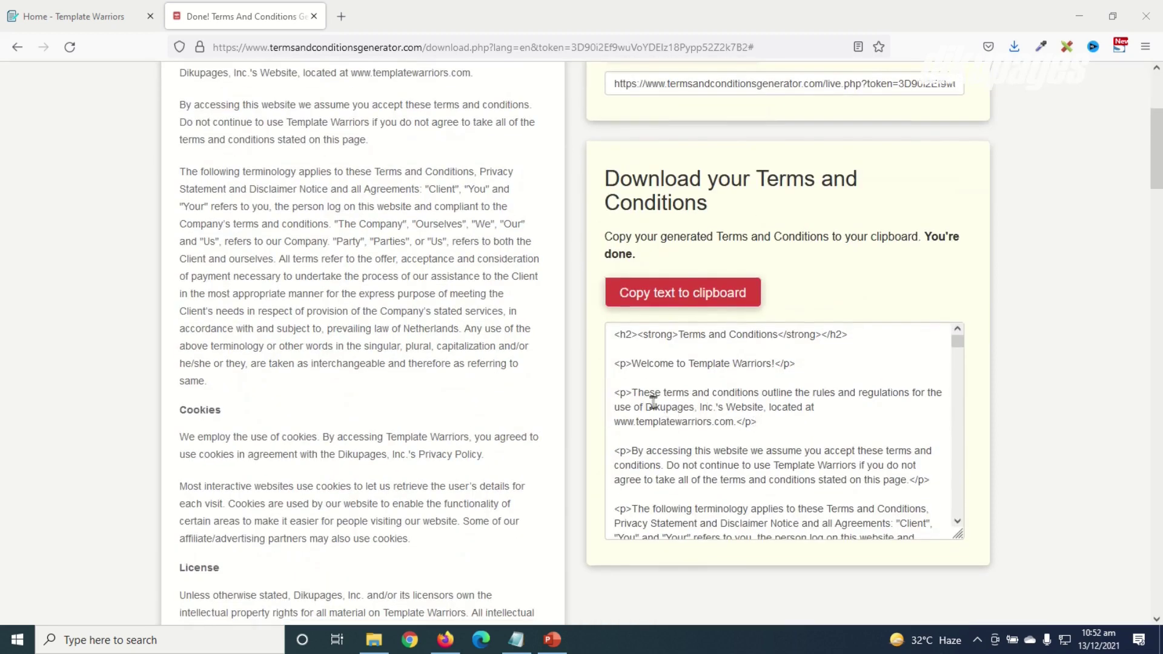
scroll(685, 409, "up", 3)
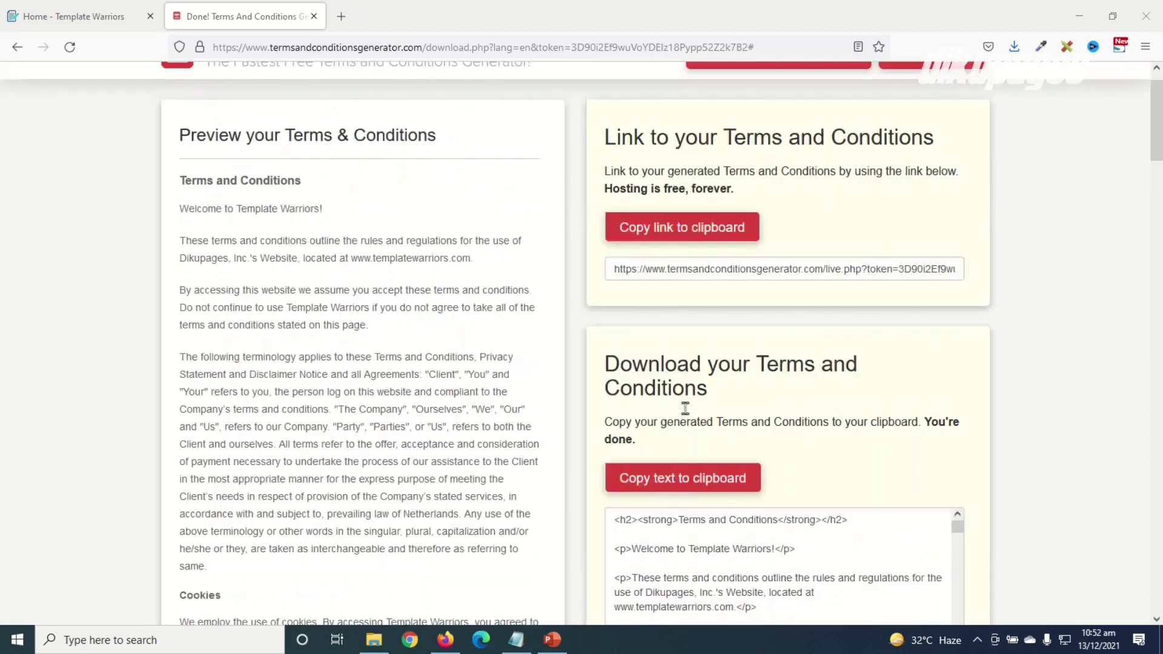
scroll(699, 504, "down", 1)
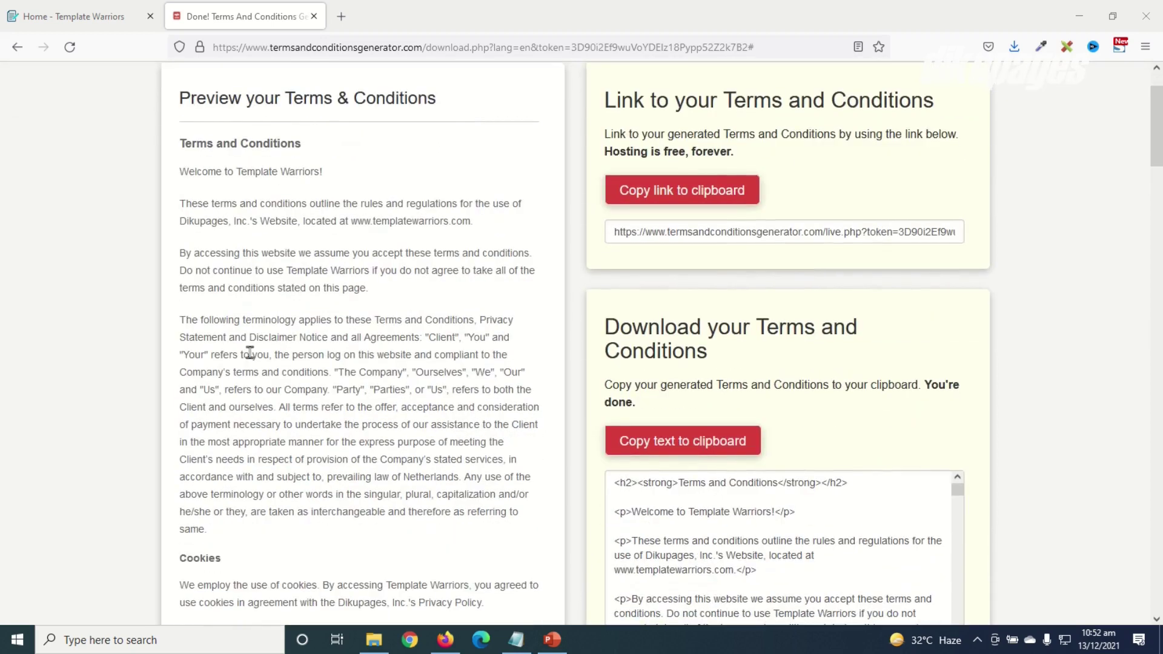
scroll(301, 587, "down", 4)
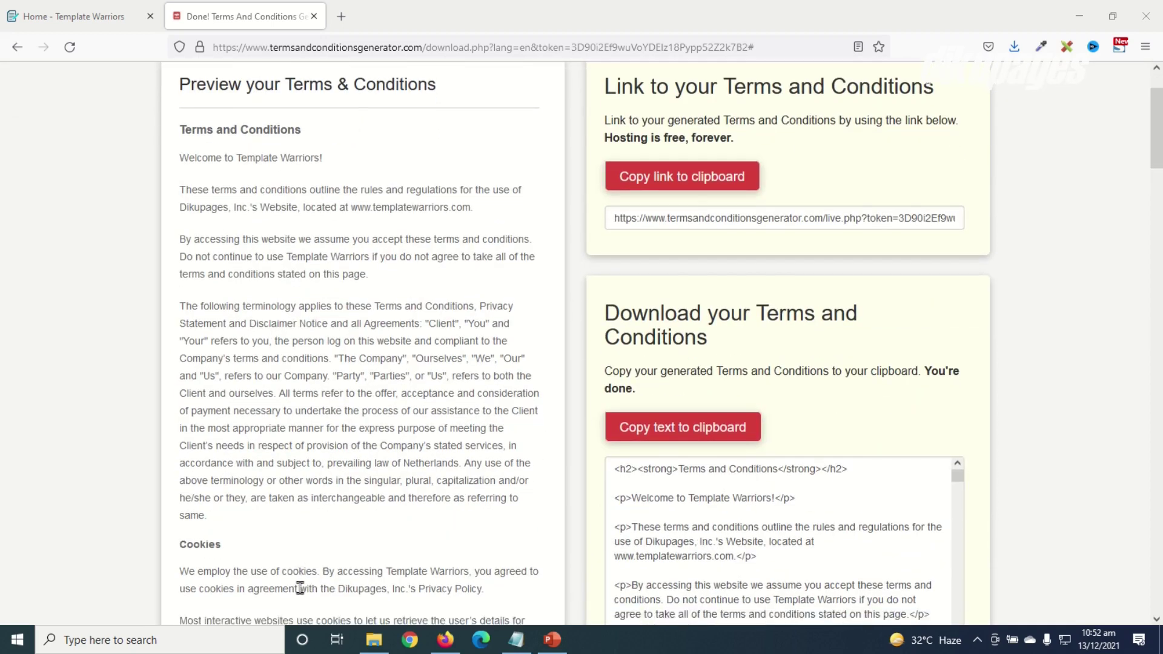
scroll(315, 488, "up", 3)
scroll(270, 218, "up", 2)
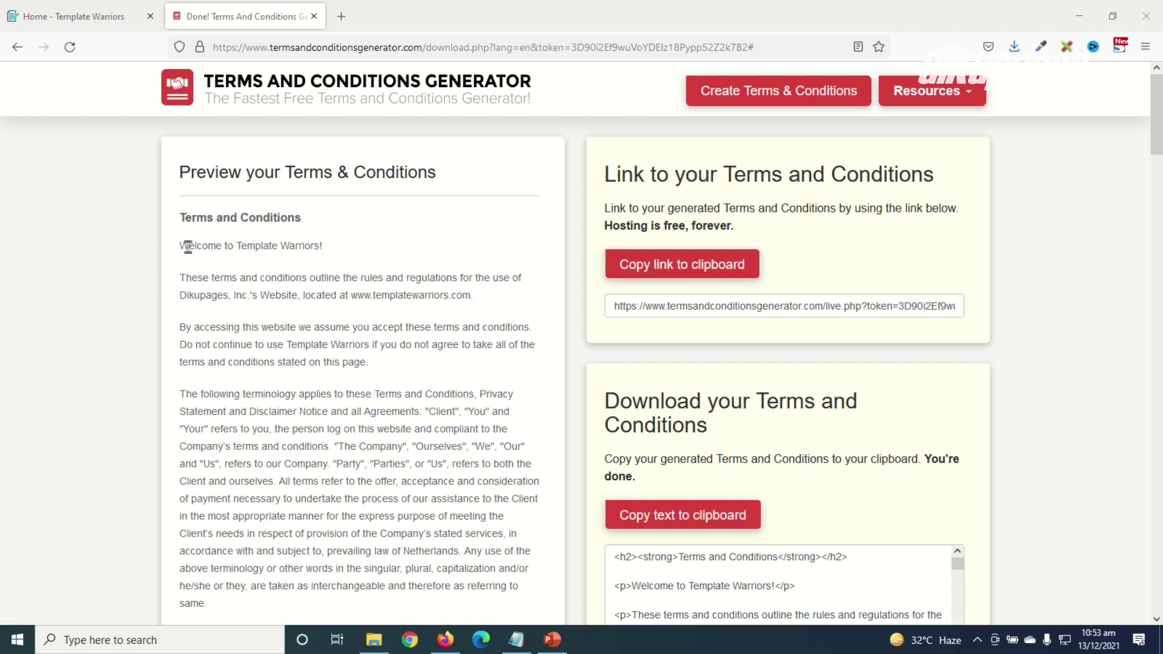
Step: Copy the terms text from 'Welcome to Template Warriors!' to the end and return to the home page
left_click_drag(180, 246, 255, 357)
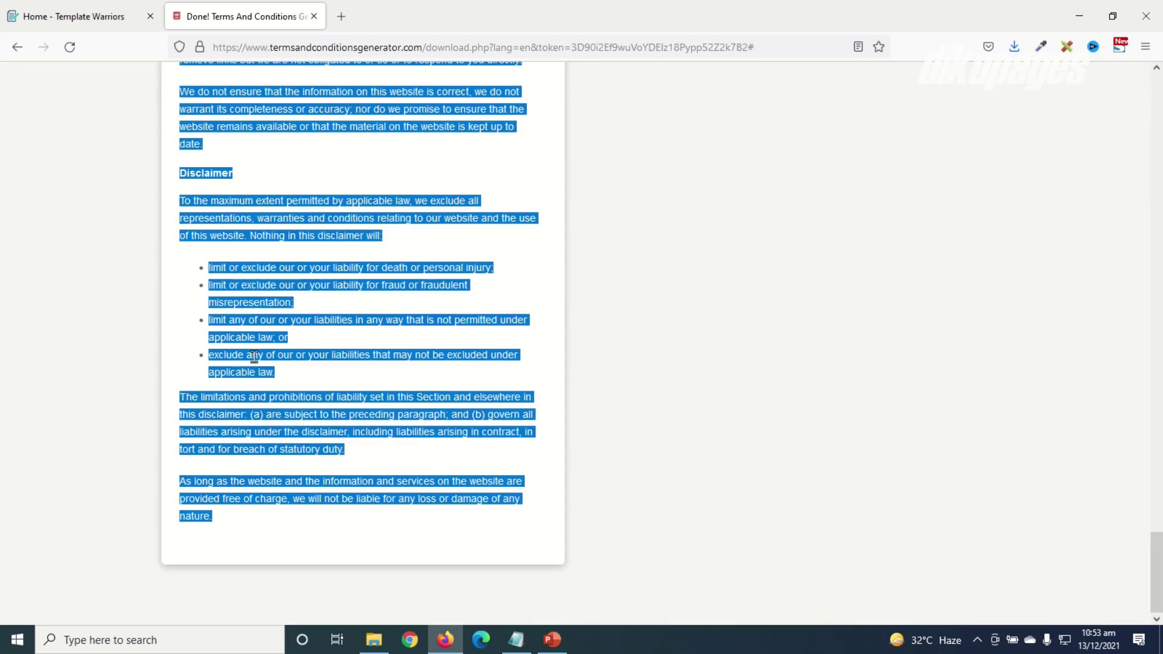
right_click(254, 357)
left_click(288, 376)
left_click(91, 16)
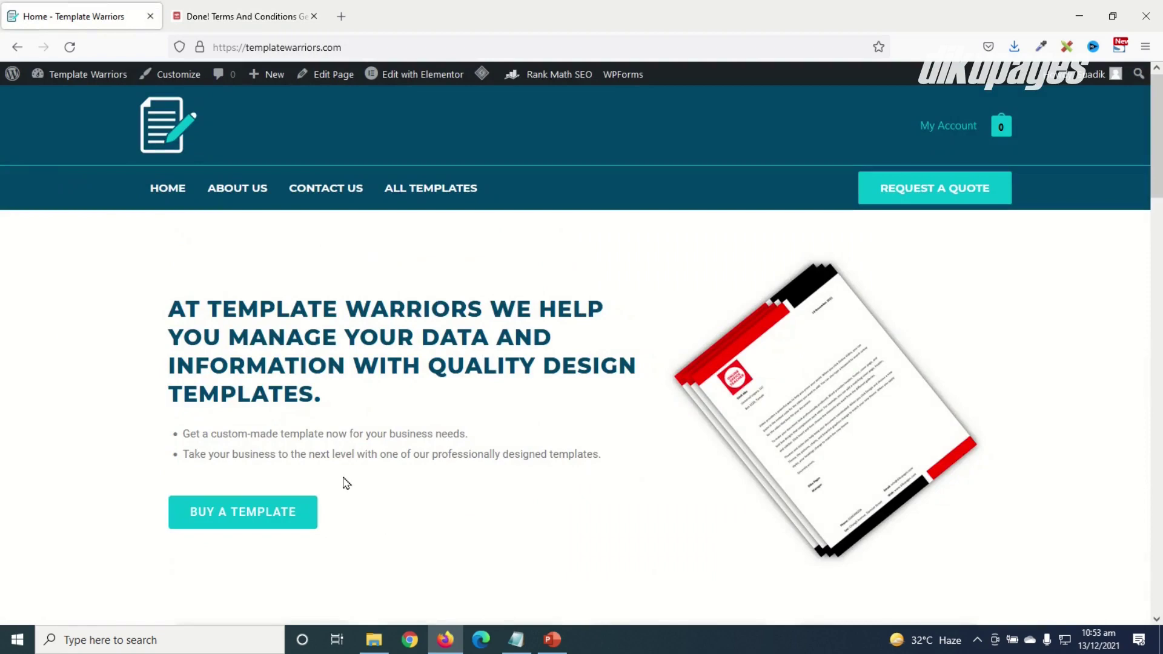
Step: Create a new WordPress page from the admin bar titled 'Terms and Conditions'
mouse_move(267, 82)
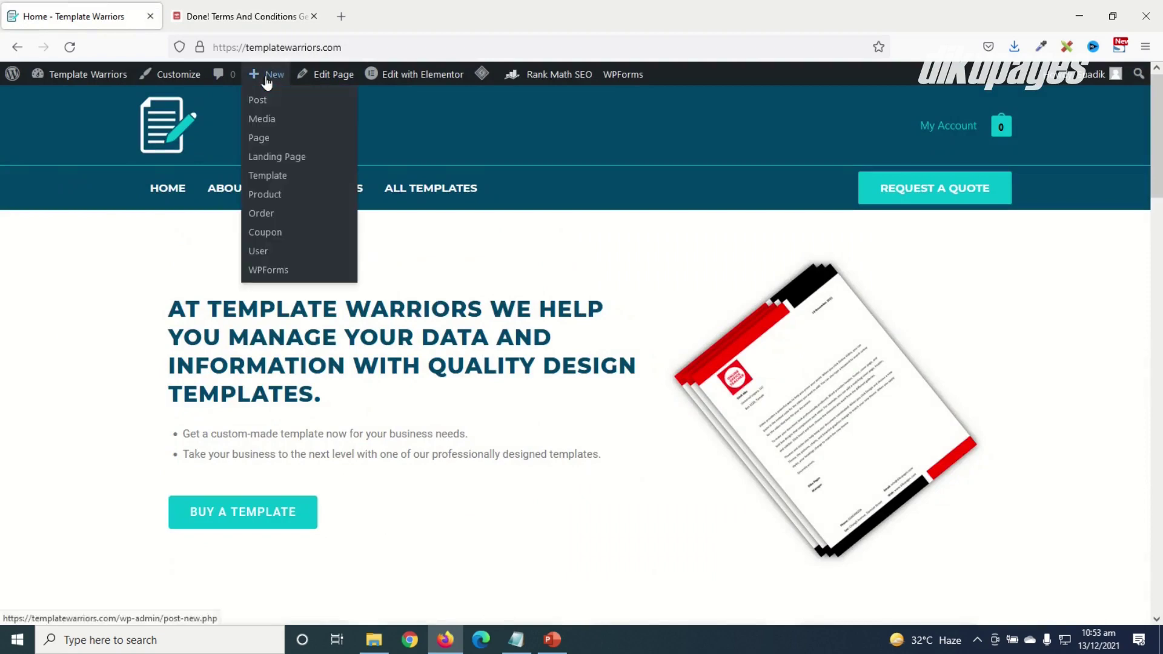
left_click(262, 139)
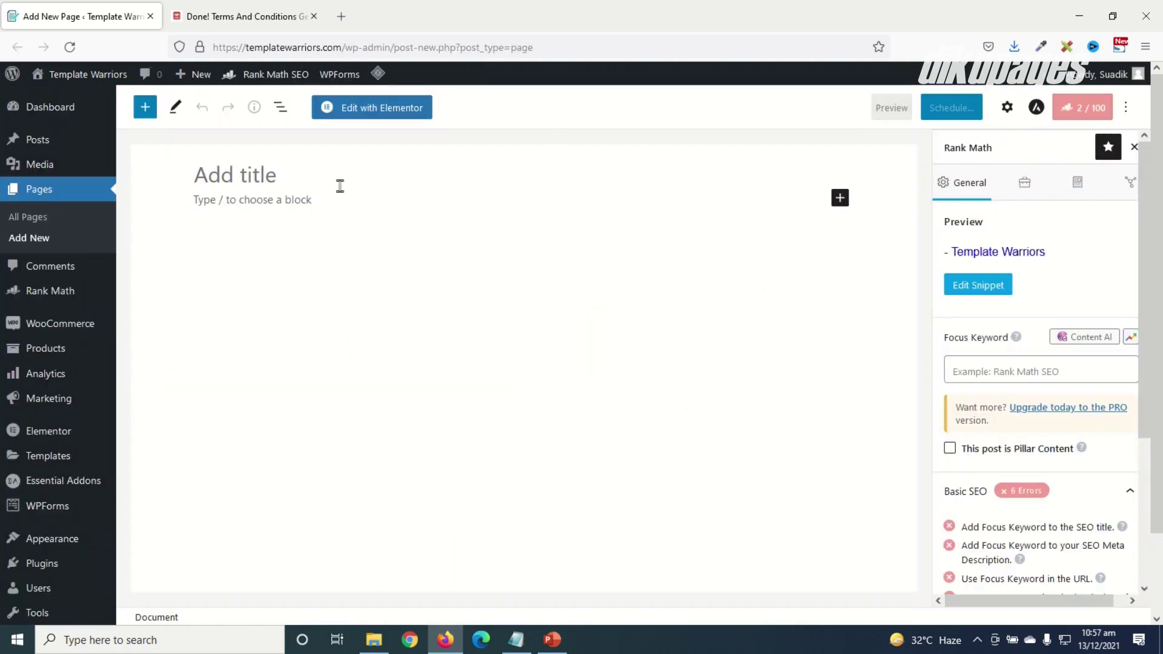
type("Terme")
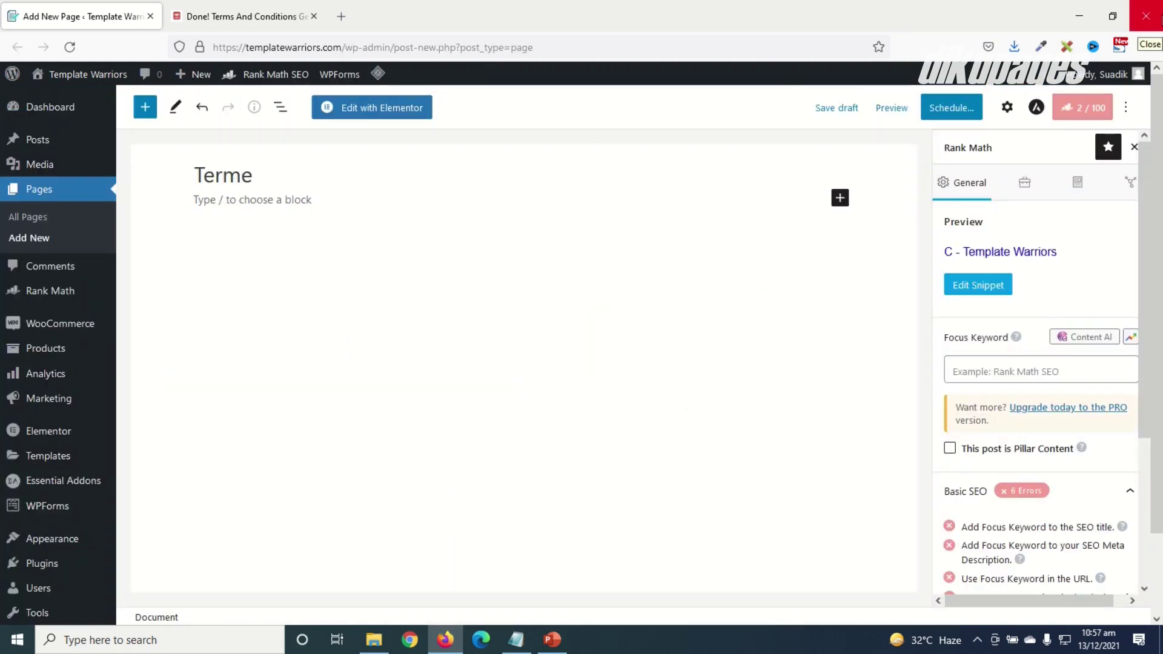
key("BackSpace")
type("s ")
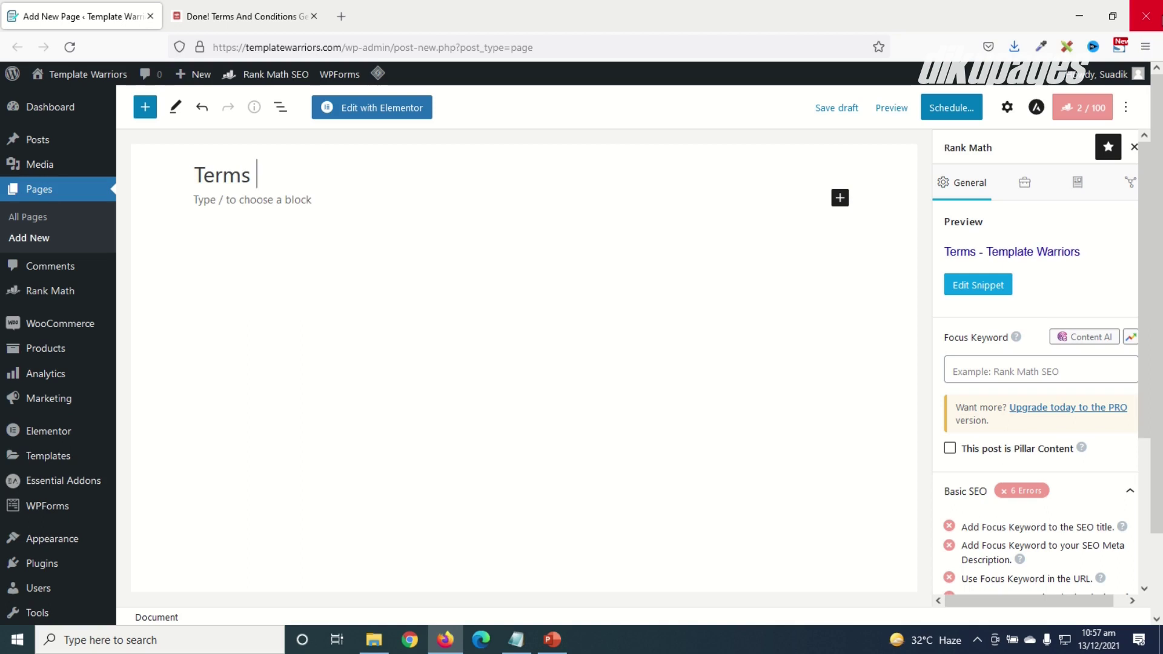
type("and Conditions")
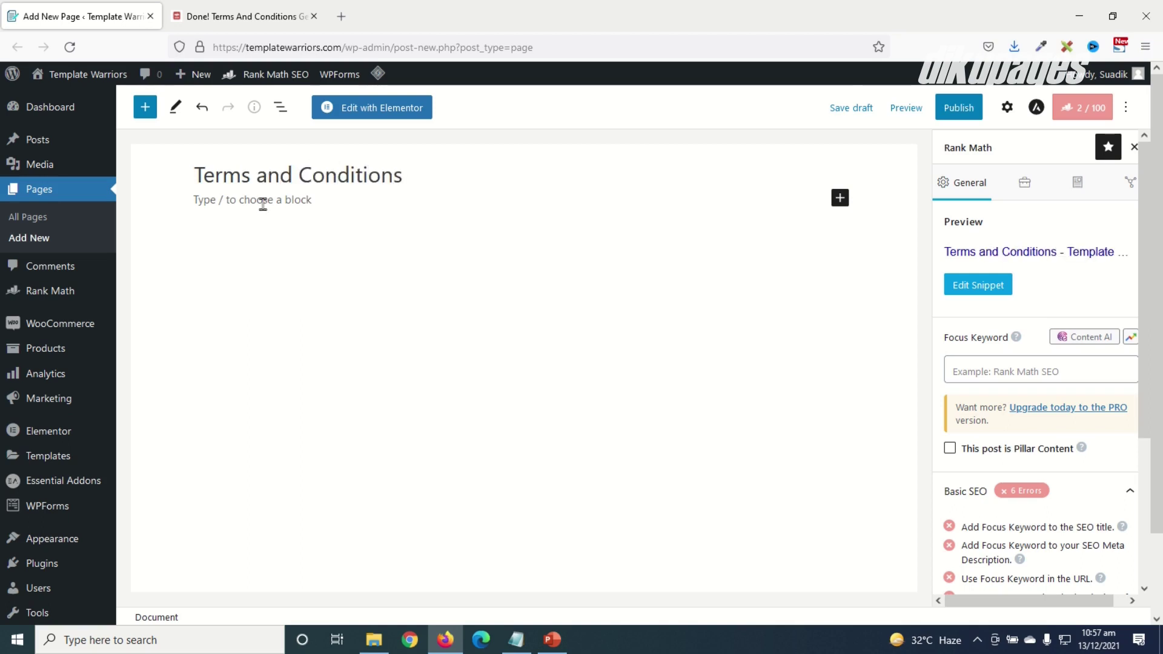
left_click(263, 204)
Step: Paste the copied terms into the page body, publish it, and view the live page
key("ctrl+v")
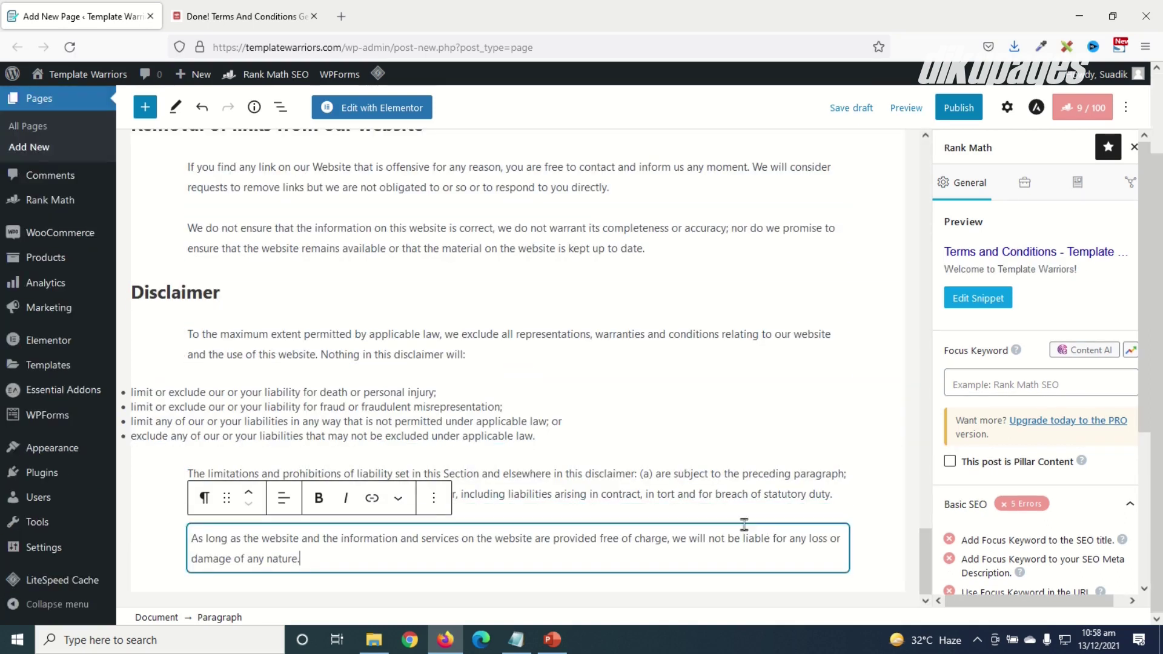
left_click(960, 111)
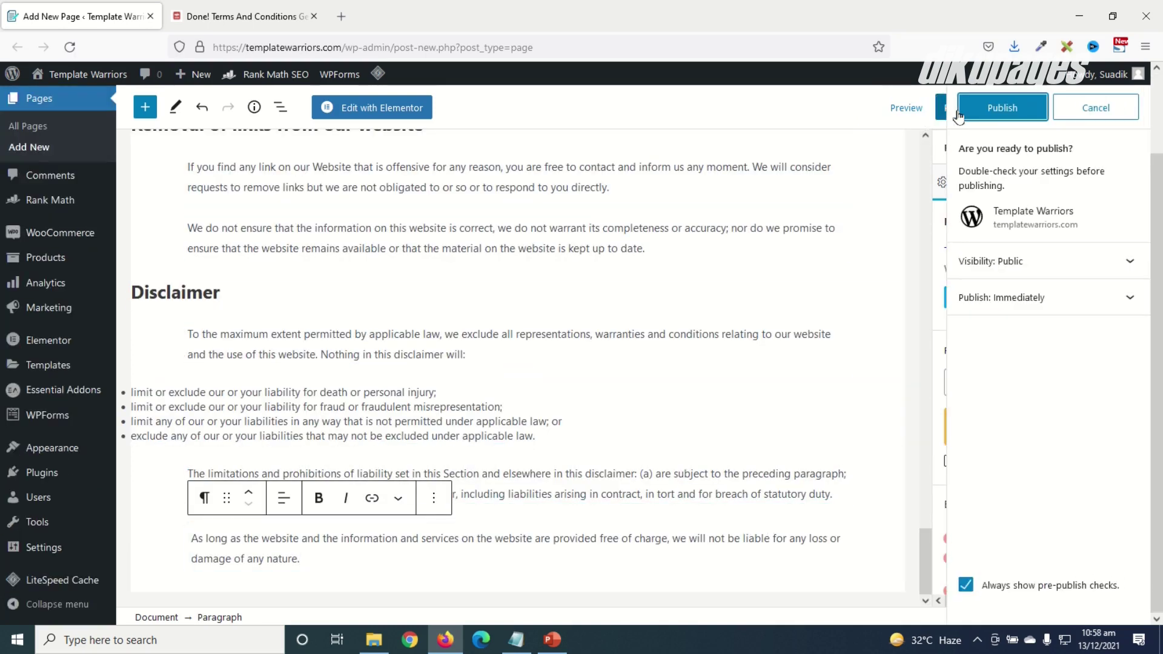
left_click(1003, 113)
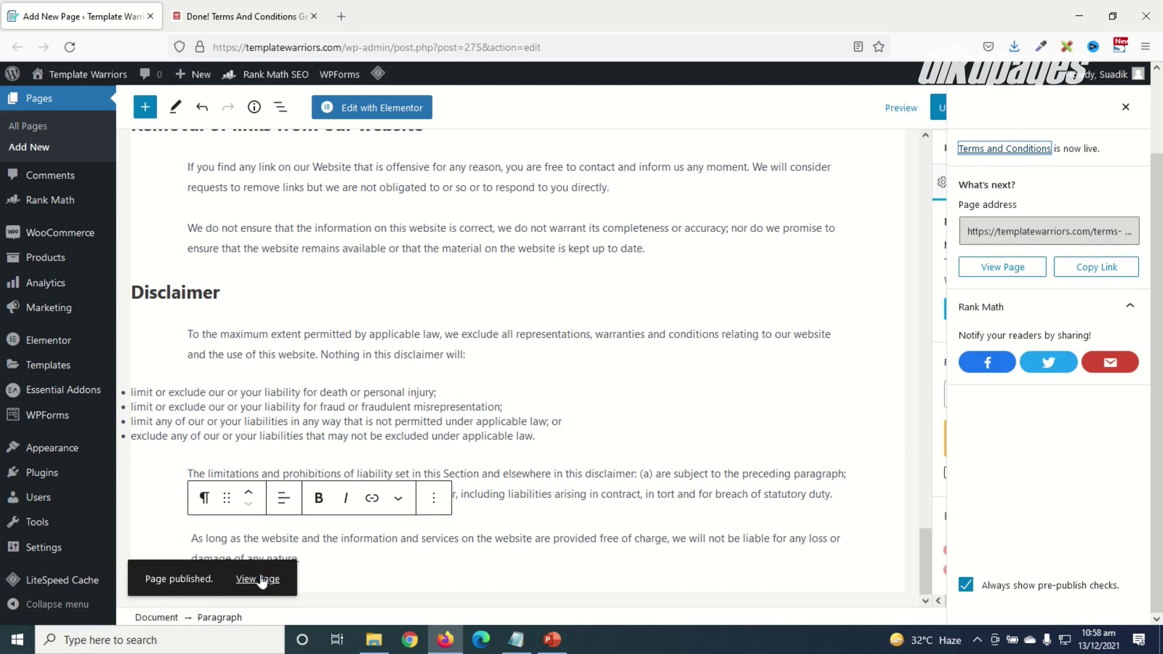
left_click(257, 580)
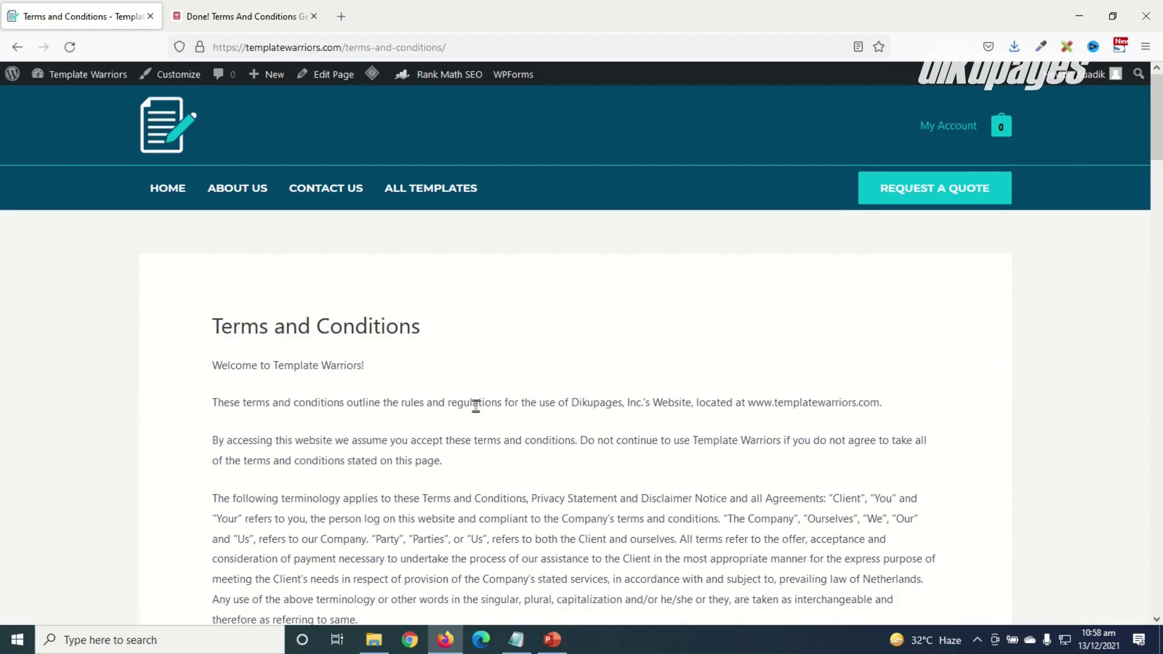
Step: Scroll down the live Terms and Conditions page to check the full terms text
scroll(477, 406, "down", 20)
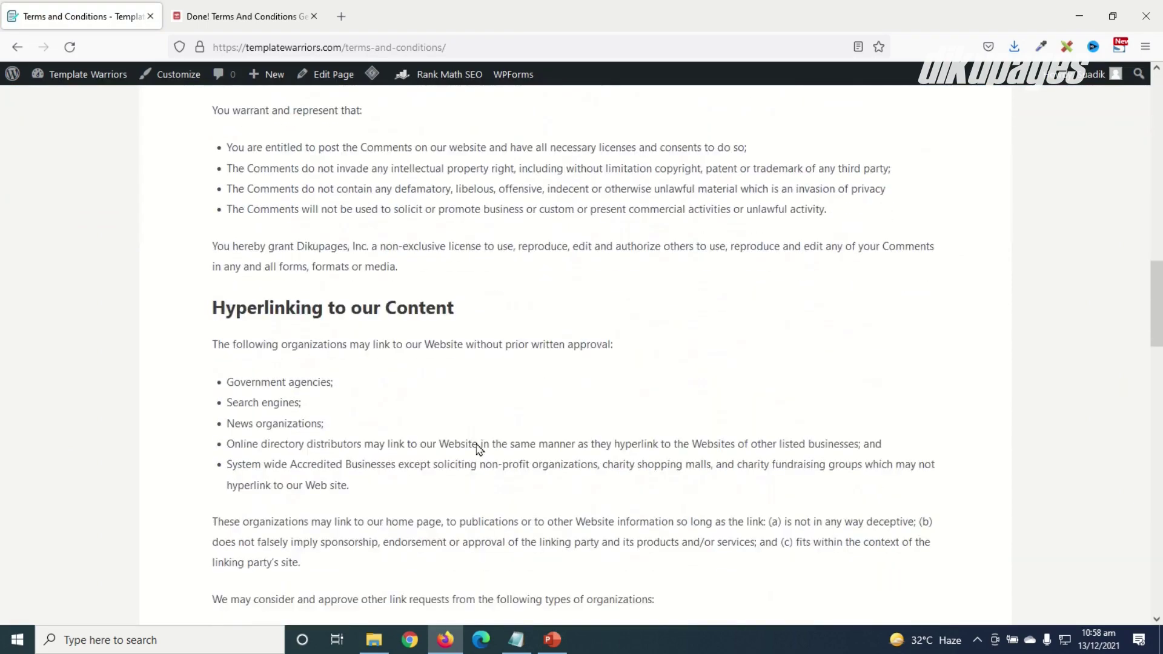
scroll(479, 448, "down", 15)
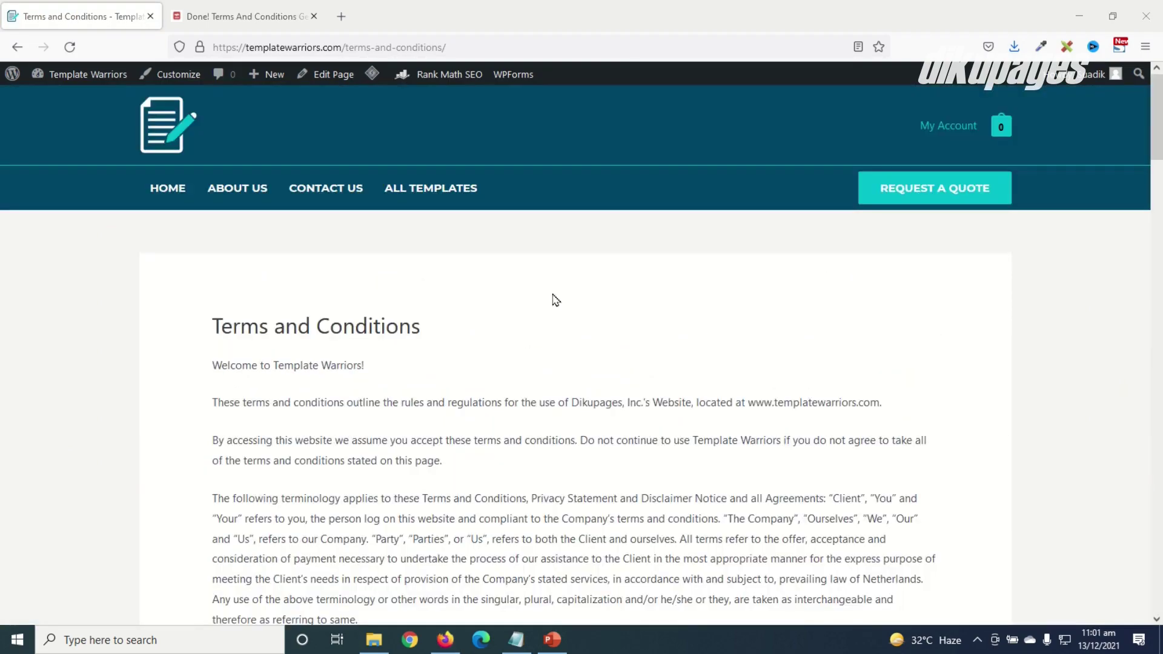